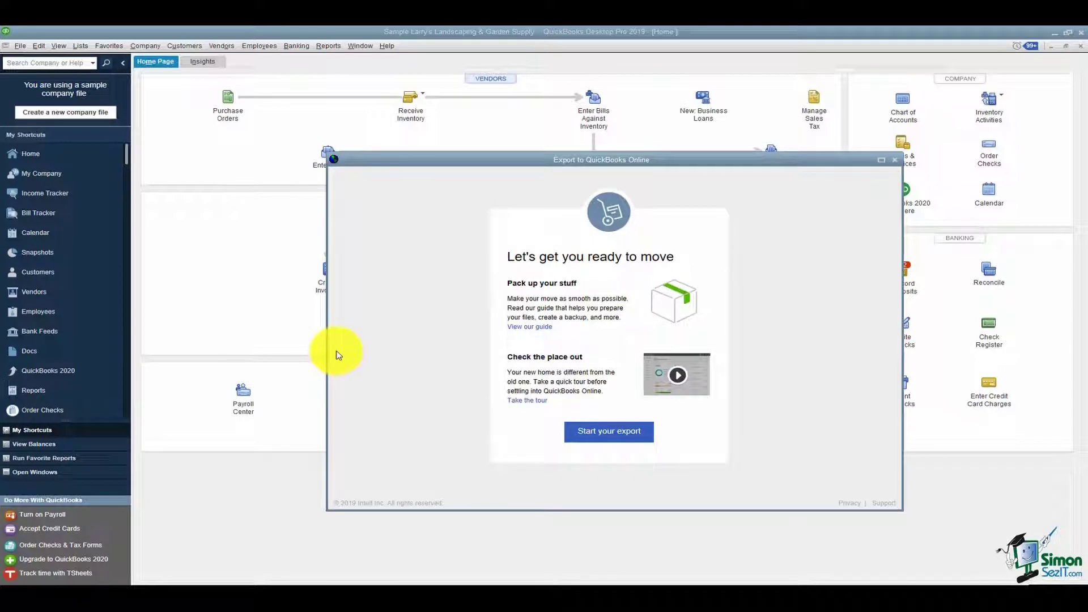
Step: Start the export of the sample company file to QuickBooks Online
click(602, 433)
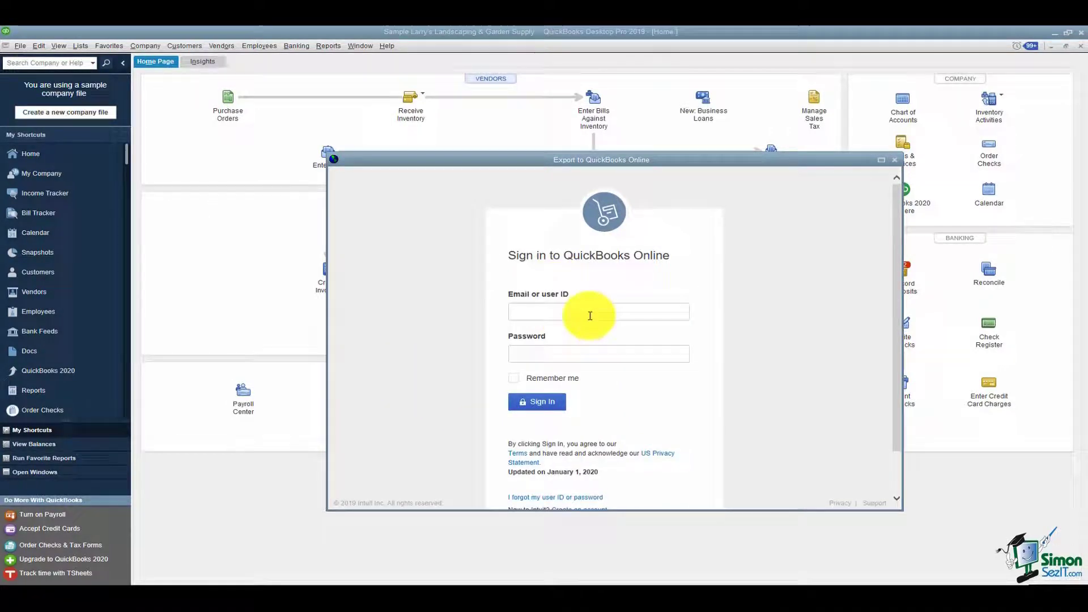
Step: Sign in to QuickBooks Online with the account's email and password
click(590, 316)
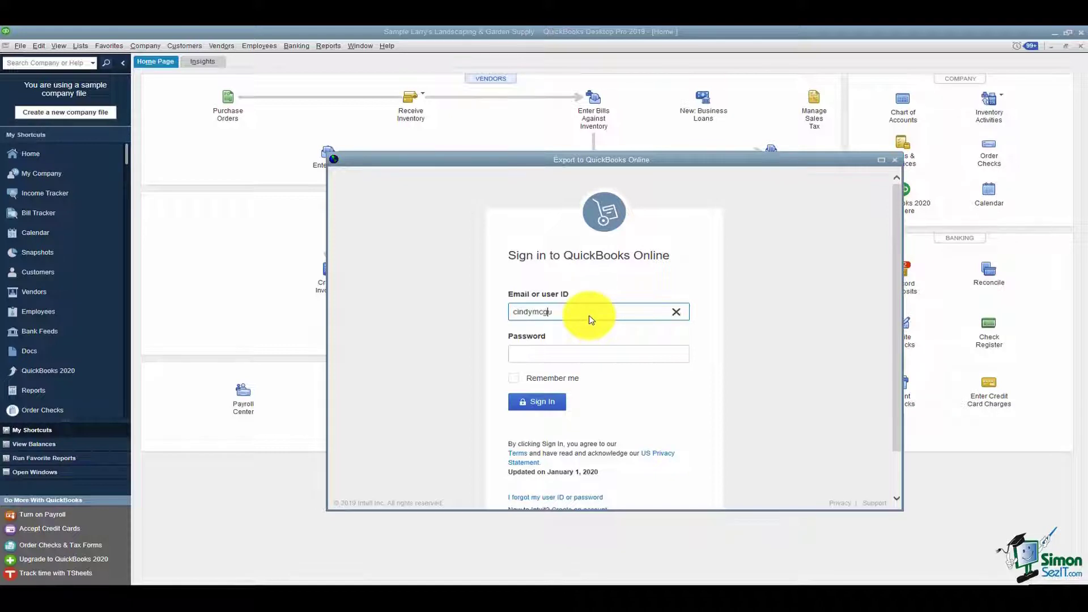
key(Tab)
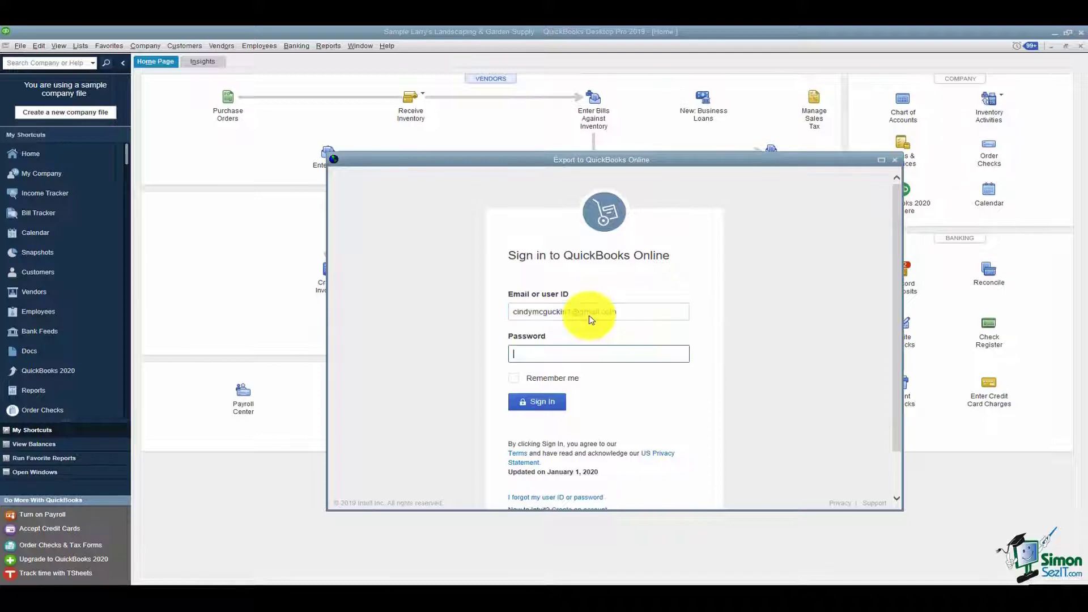
text(••••••••••••)
click(549, 403)
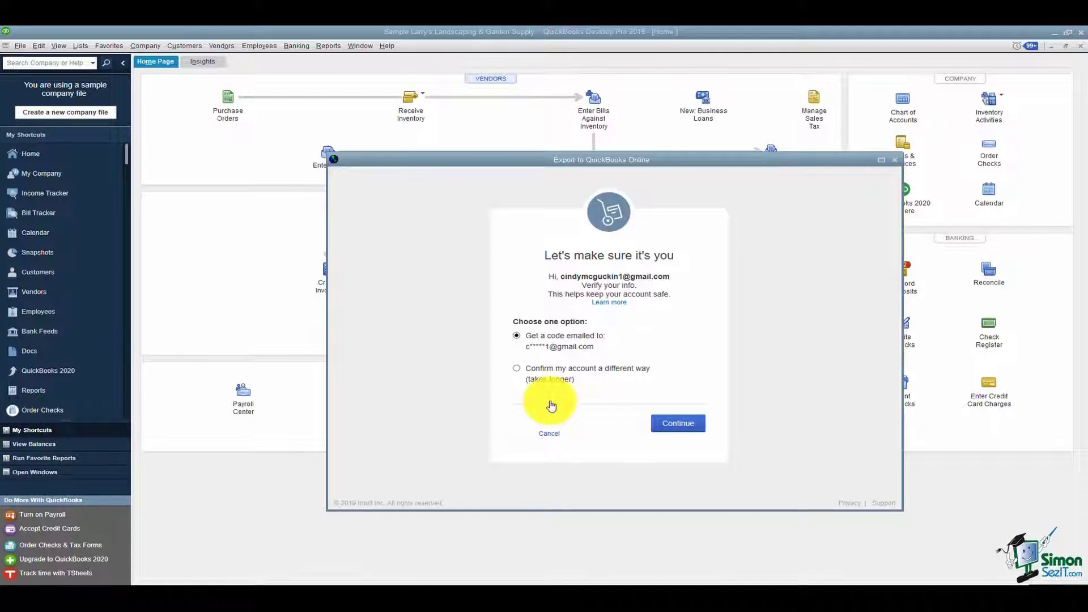
Step: Verify identity using the six-digit code emailed to the account
click(668, 425)
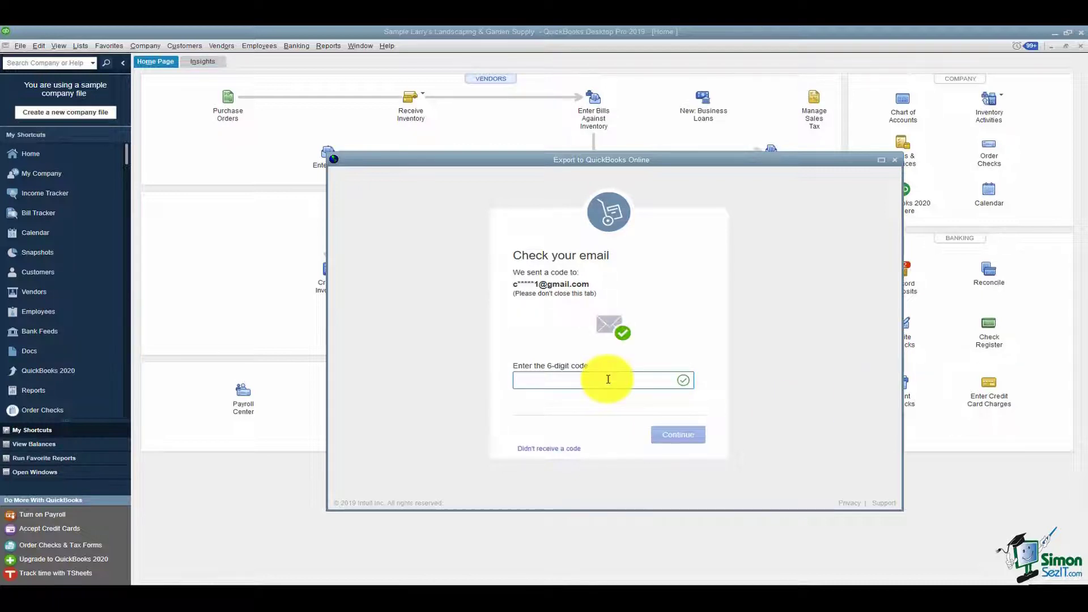
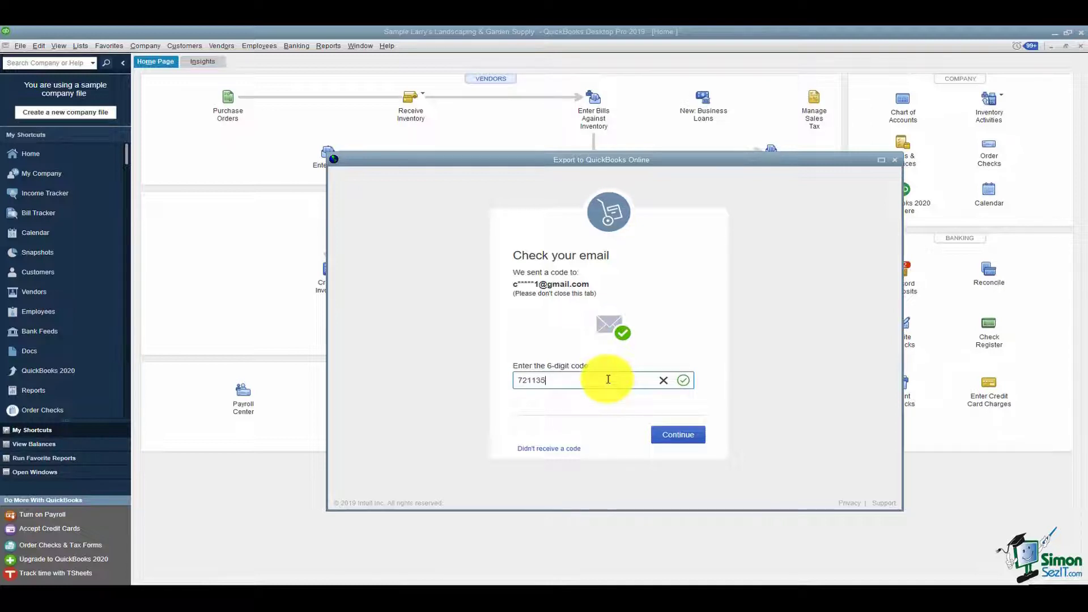
click(678, 435)
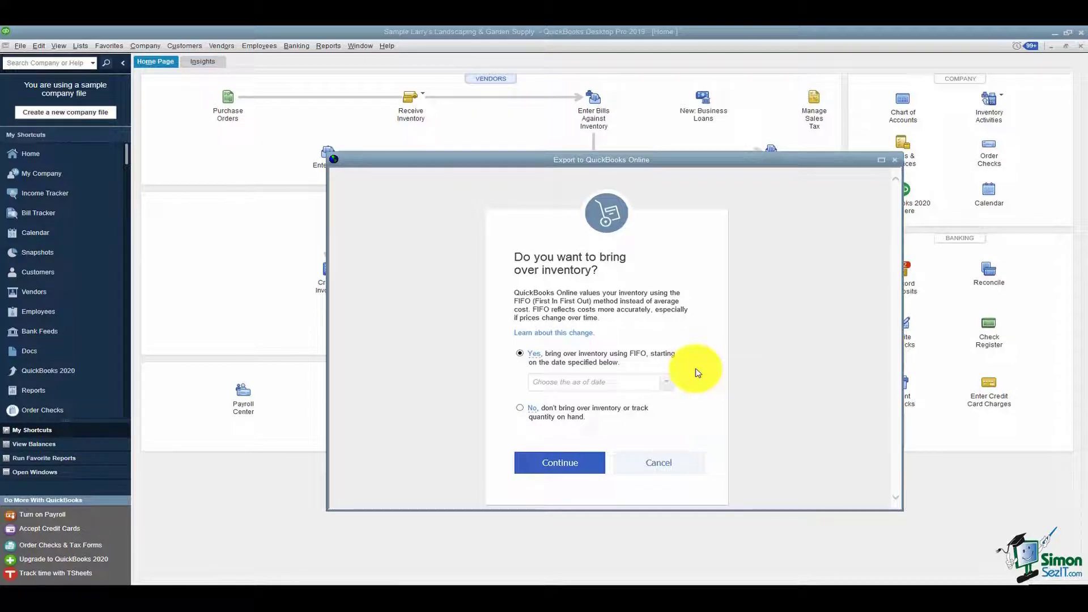
Step: Bring inventory over using FIFO with a start date of 1/1/2020
click(620, 381)
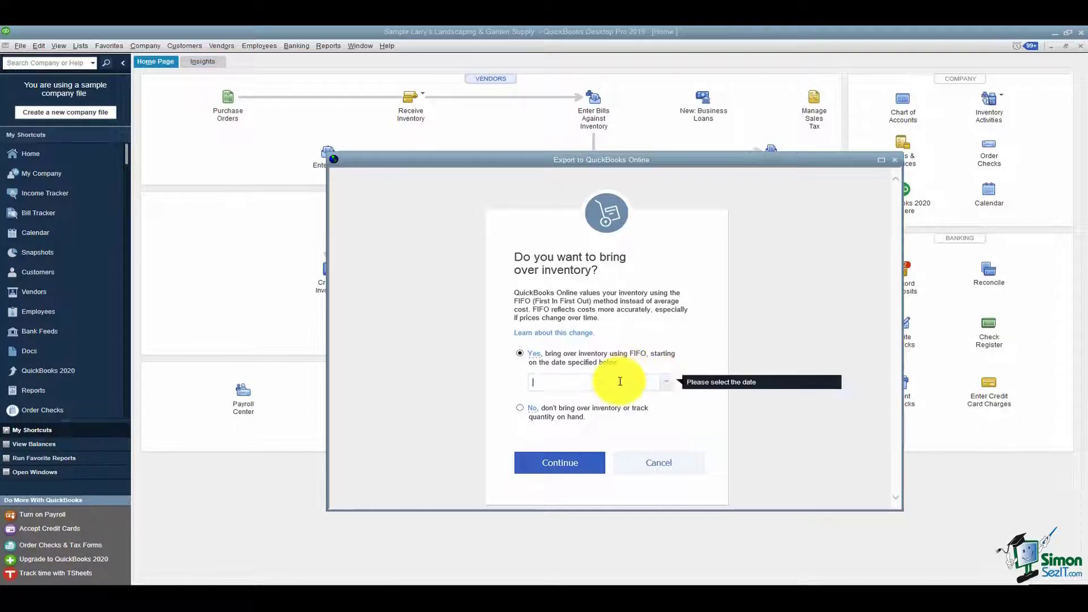
click(668, 387)
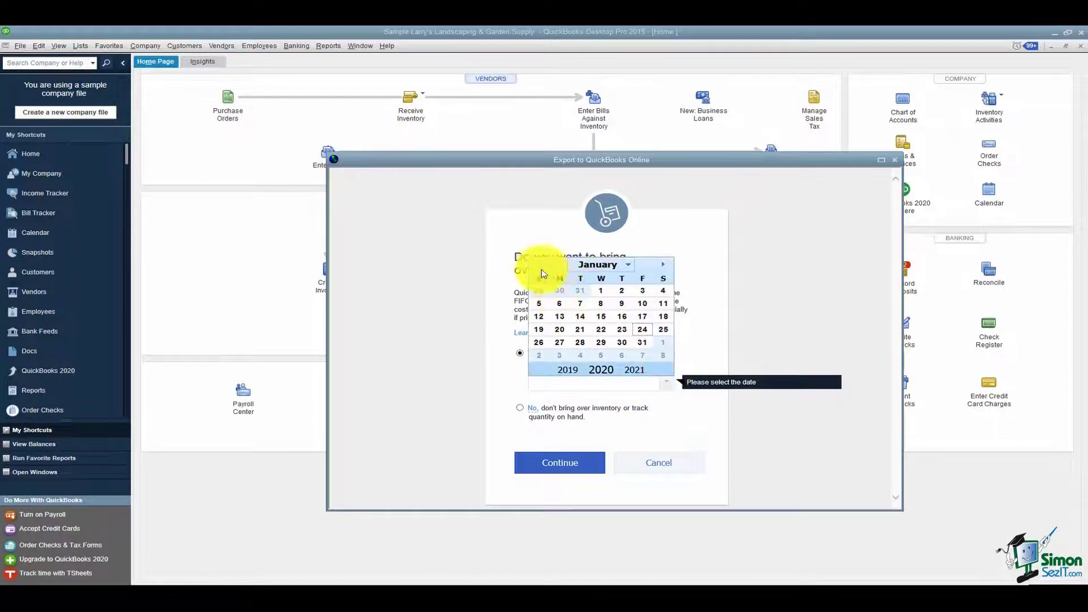
click(601, 294)
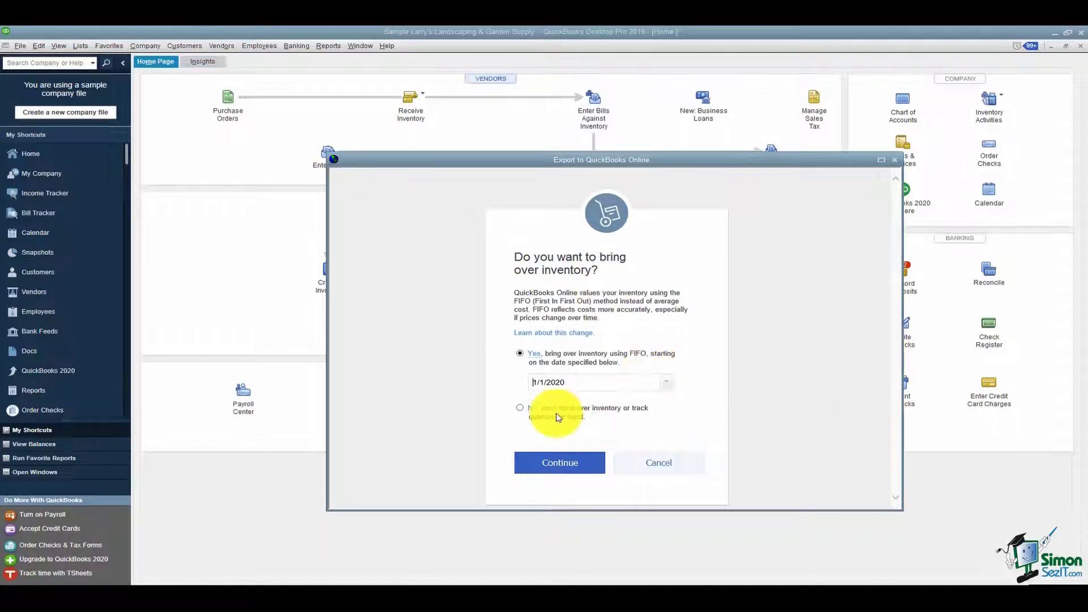
click(564, 466)
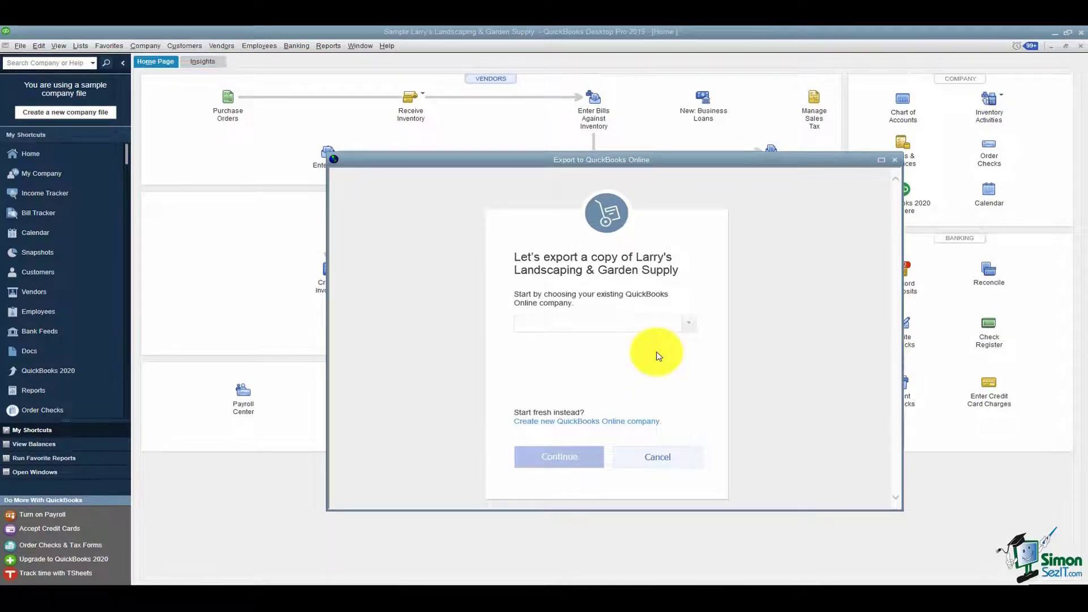
Step: Export Larry's Landscaping into the existing ABC Services online company and dismiss the notice
click(689, 328)
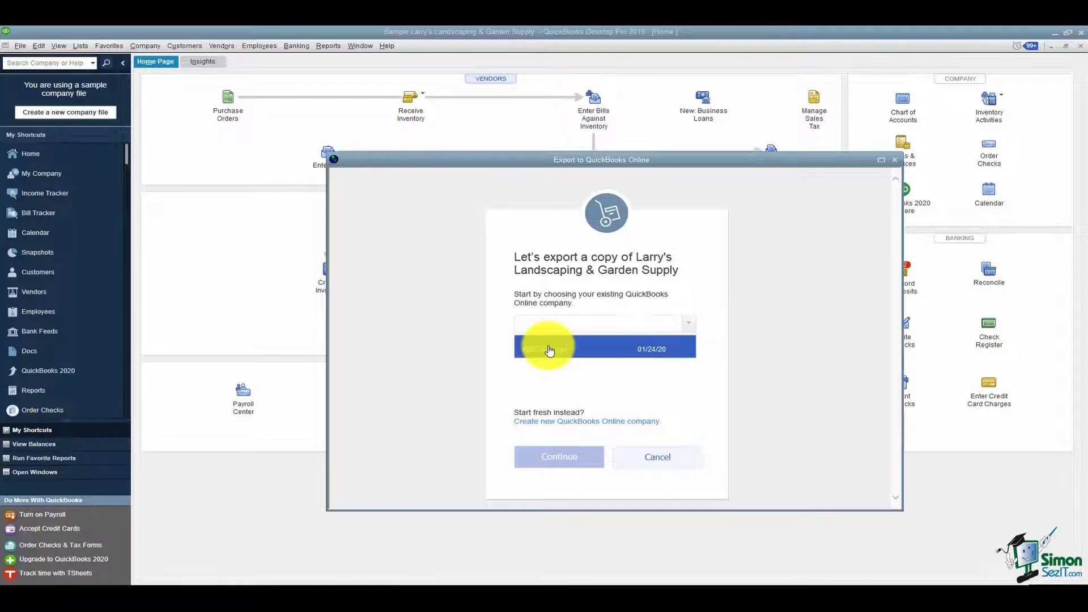
click(549, 351)
click(569, 457)
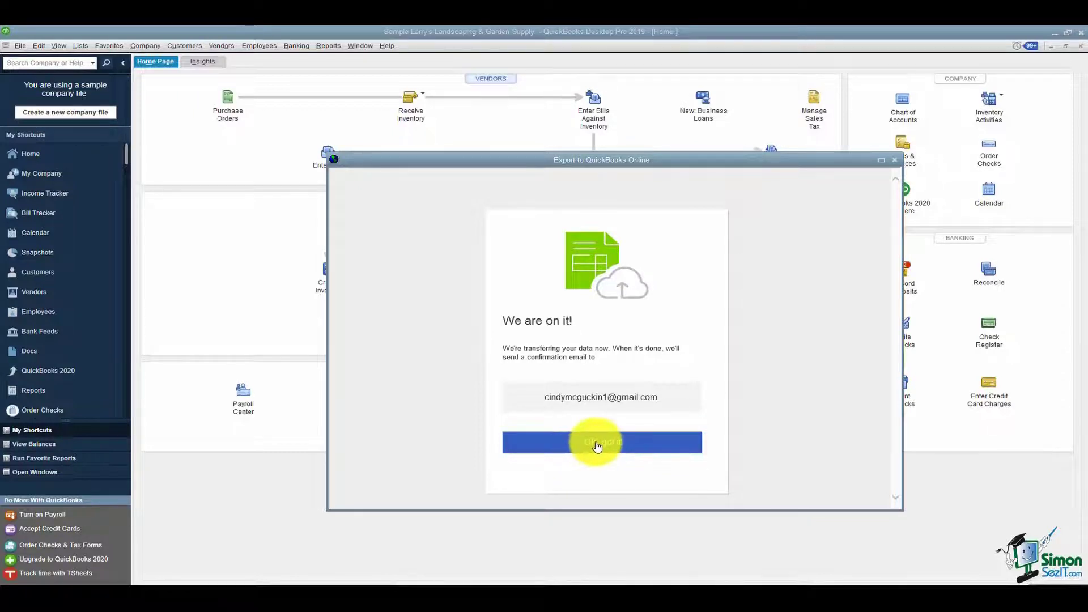
click(597, 445)
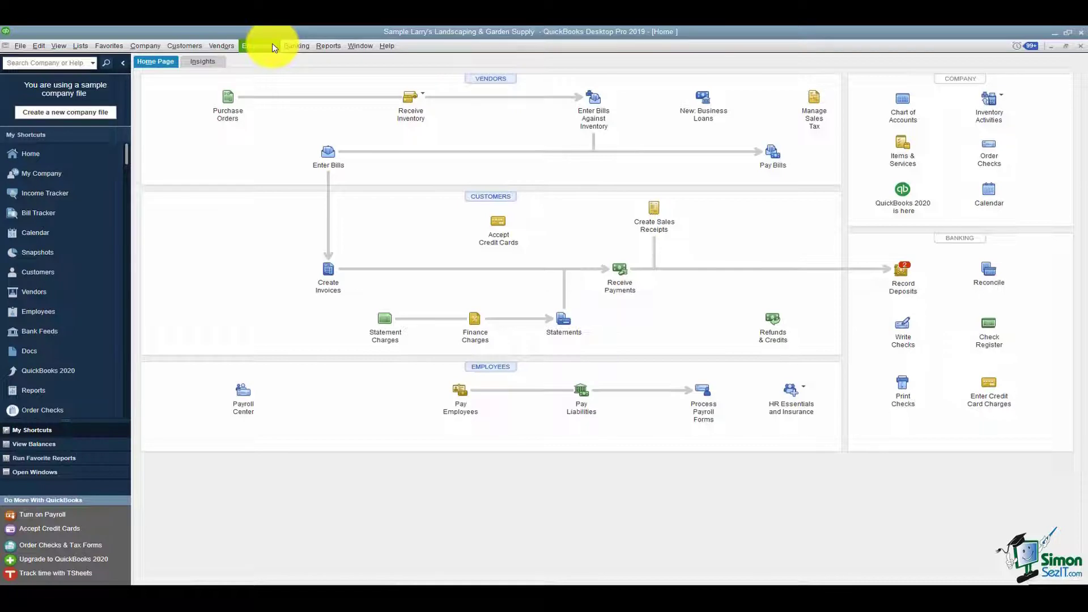
Step: Run the standard Profit & Loss report for All dates, showing total income 104,705.67
click(327, 46)
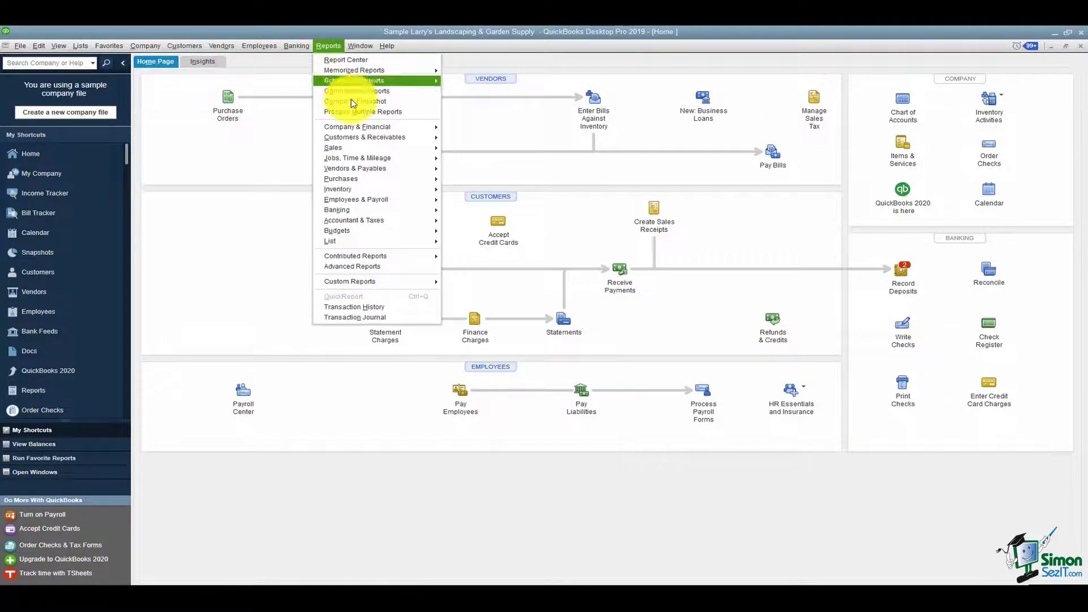
mouse_move(359, 129)
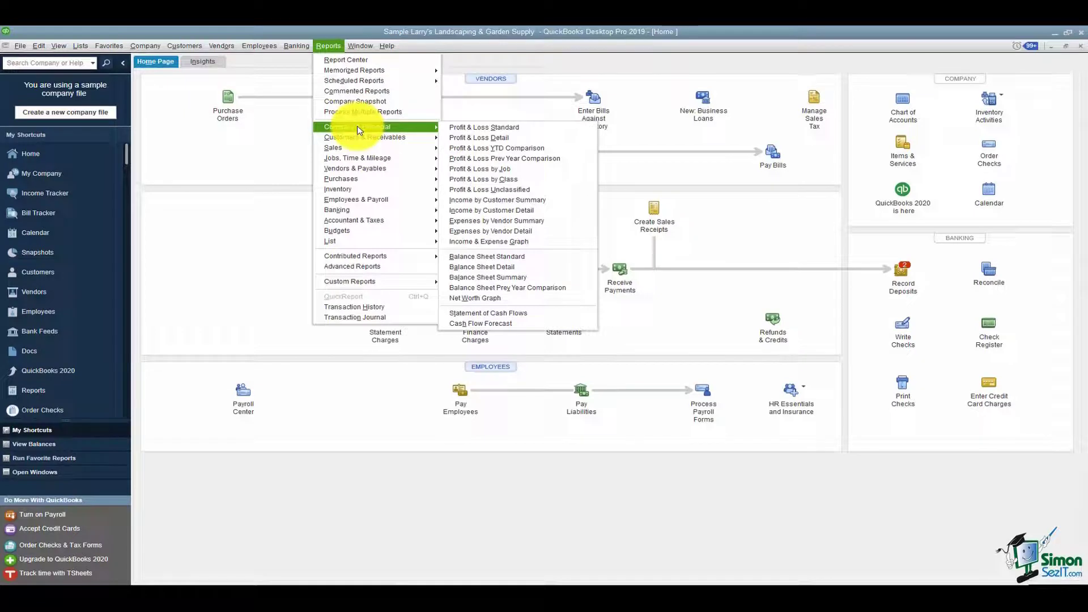
click(462, 128)
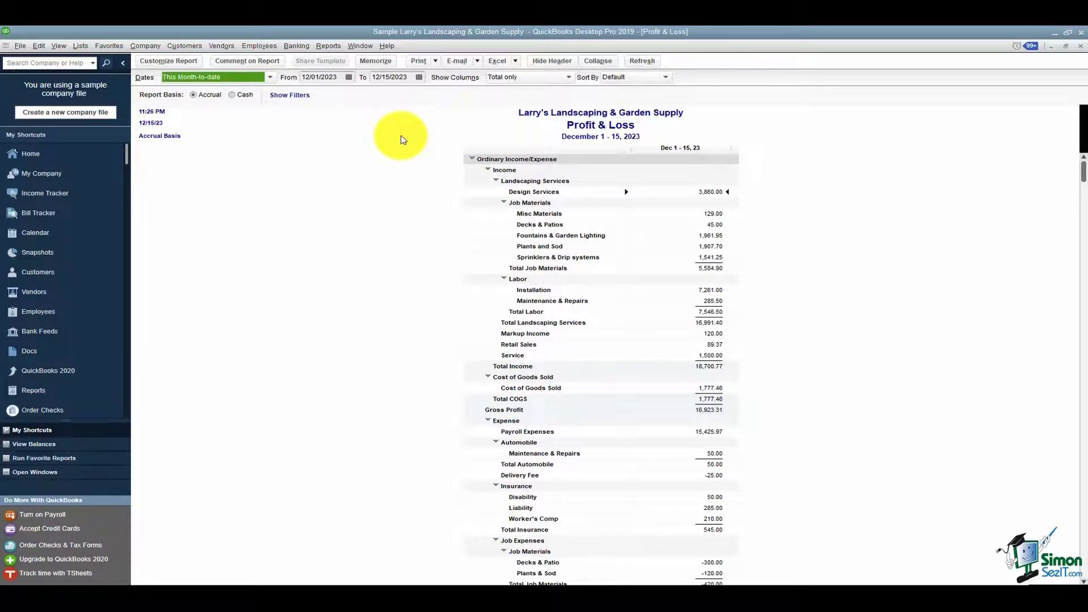
click(270, 77)
click(230, 91)
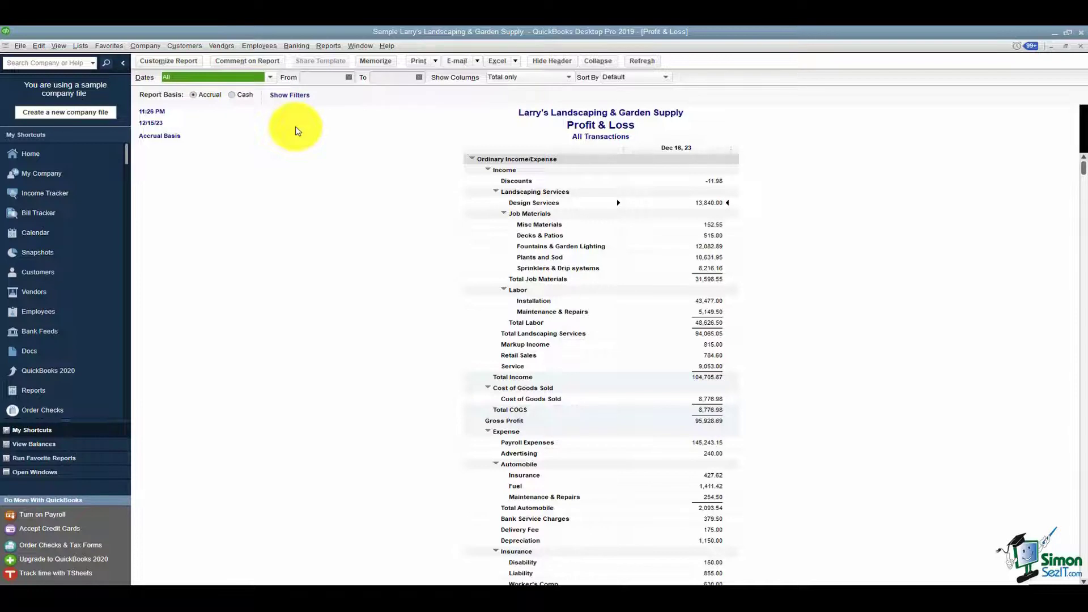
click(332, 46)
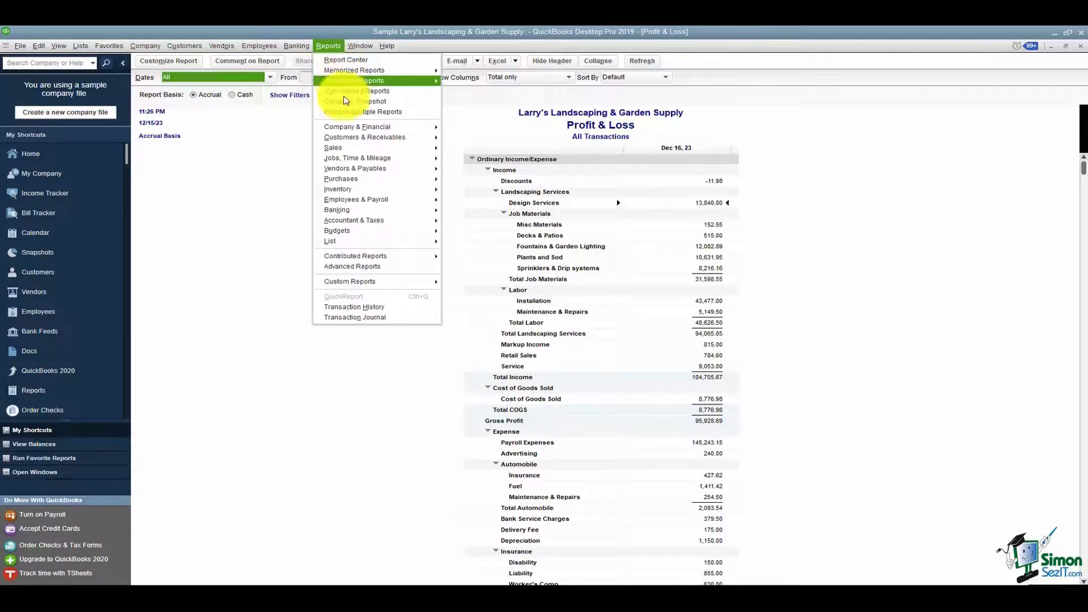
Step: Run the Balance Sheet Standard report with Dates set to All
mouse_move(349, 132)
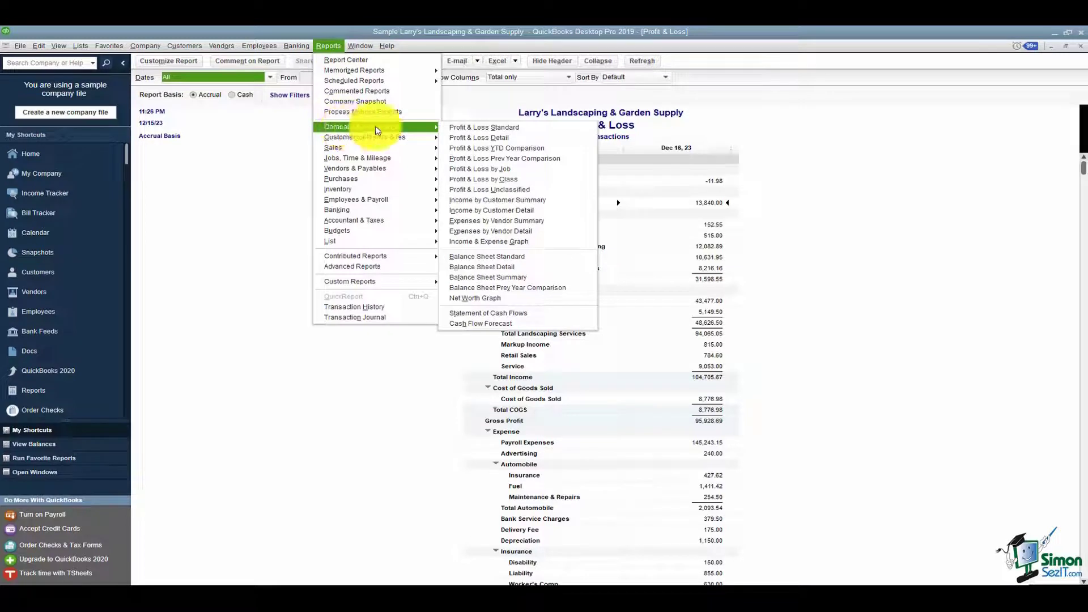
click(538, 257)
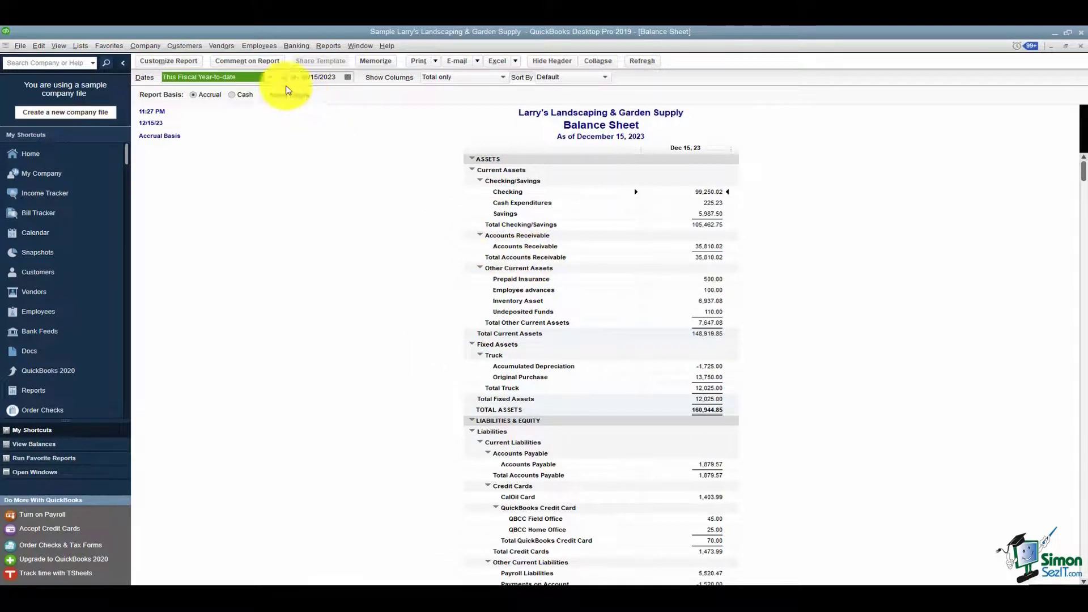
click(270, 77)
scroll(285, 103, up, 2)
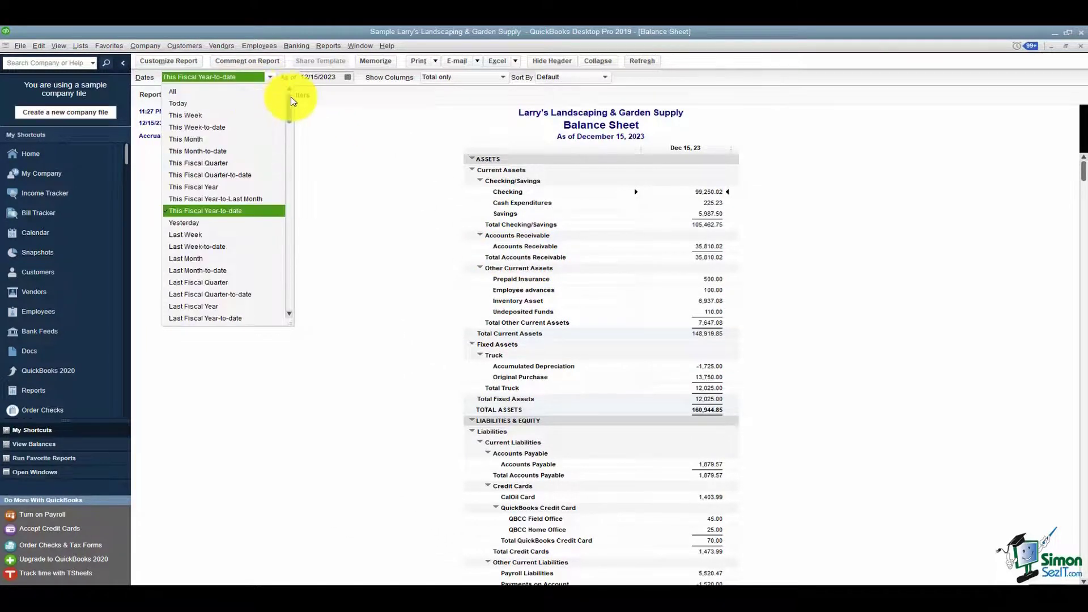
click(250, 92)
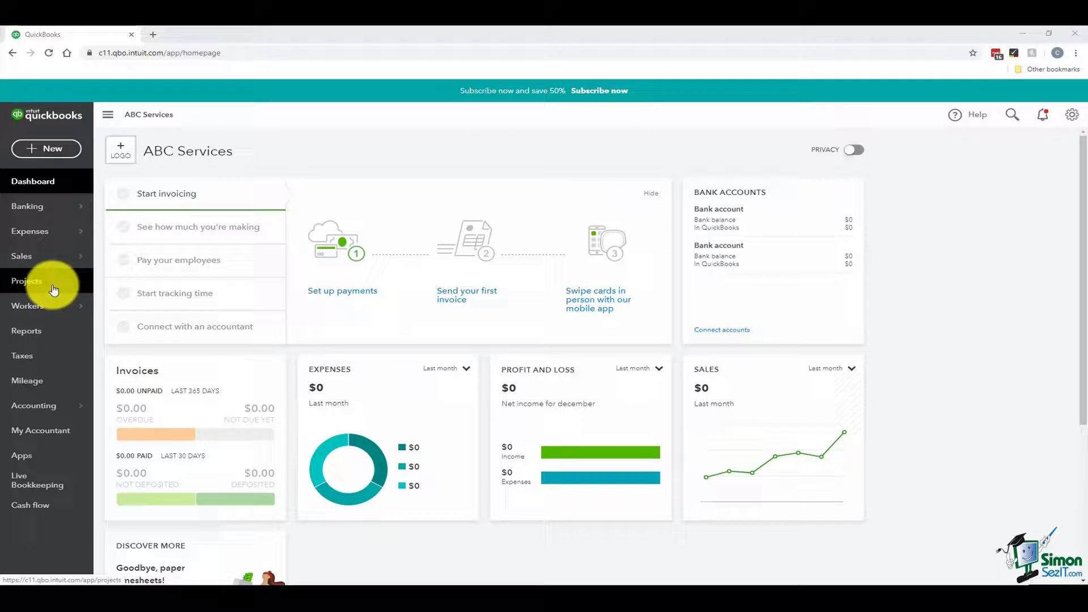
Step: Run the online Profit and Loss for All Dates, showing total income $104,719.81
click(47, 334)
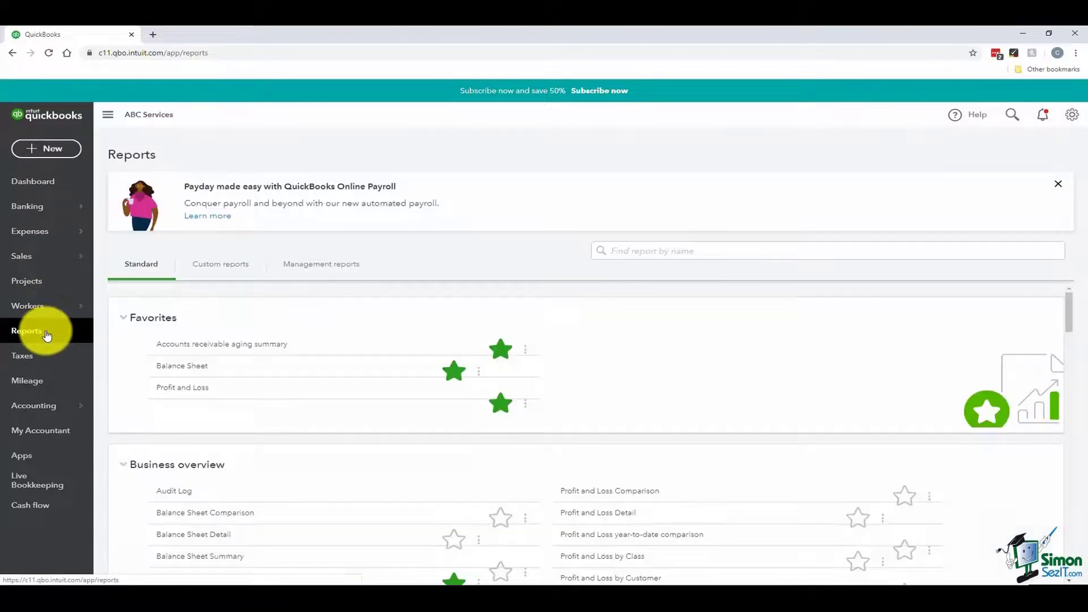
click(183, 393)
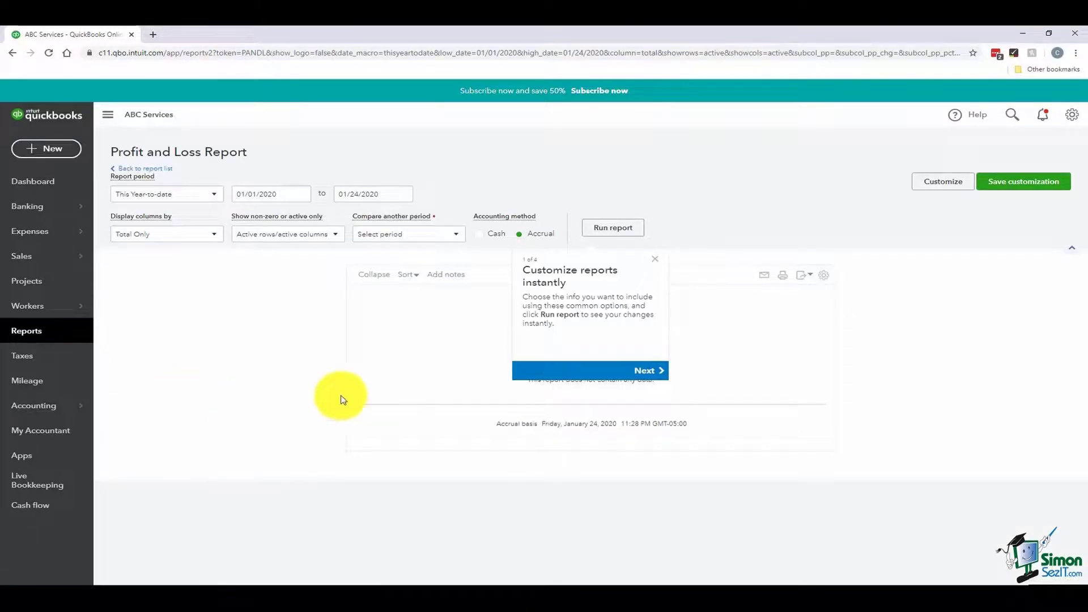
click(657, 264)
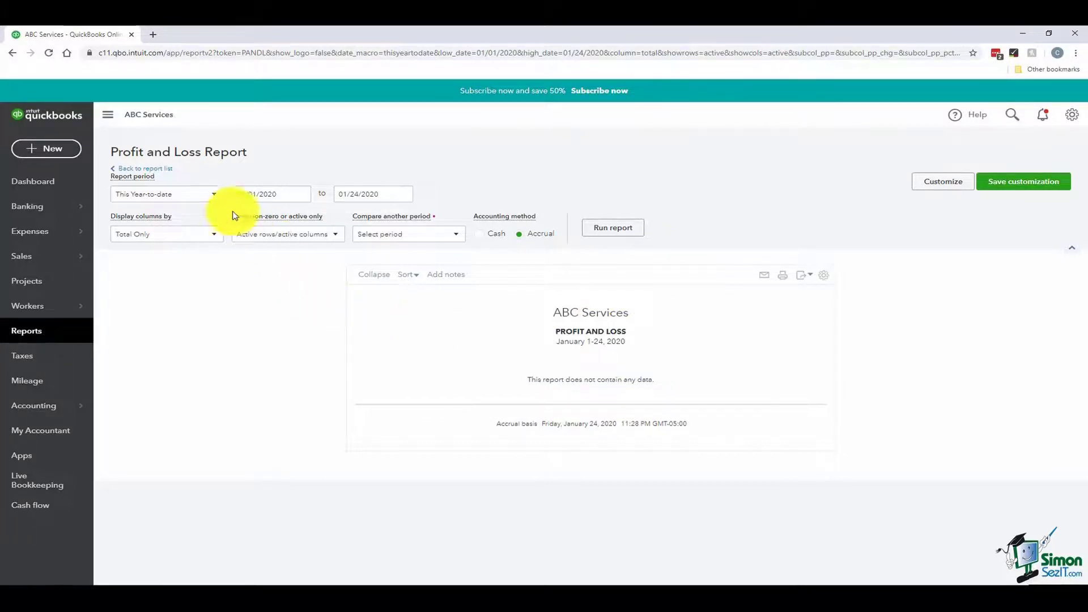
click(216, 195)
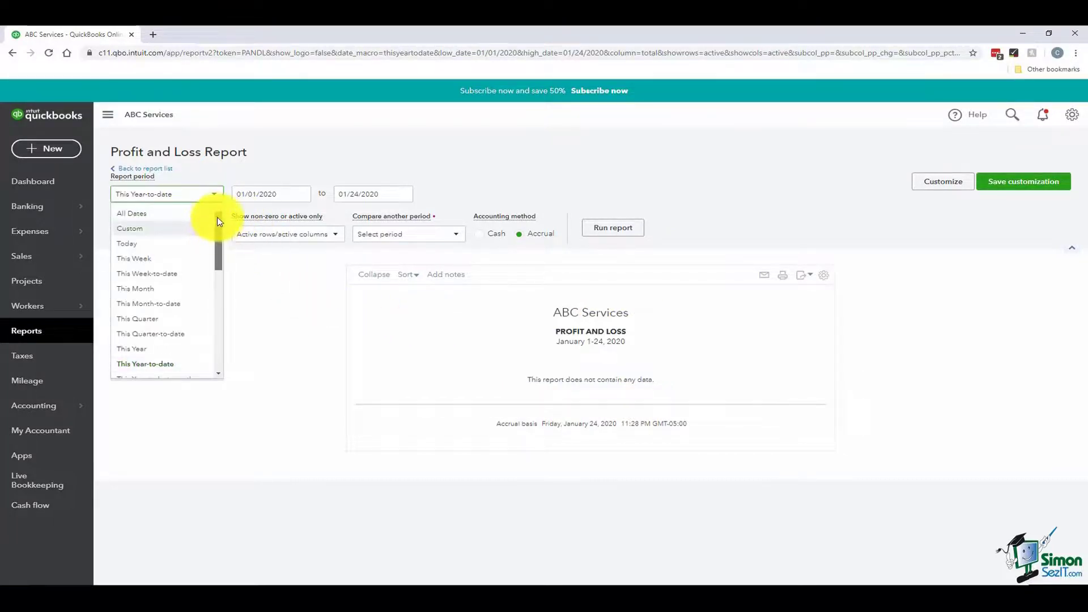
click(188, 219)
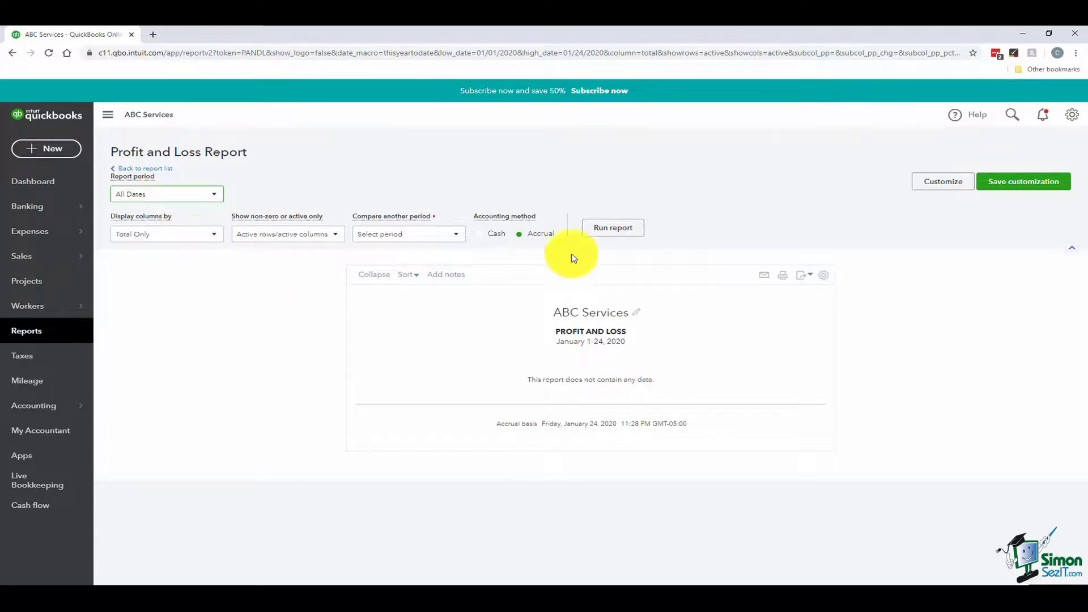
click(613, 228)
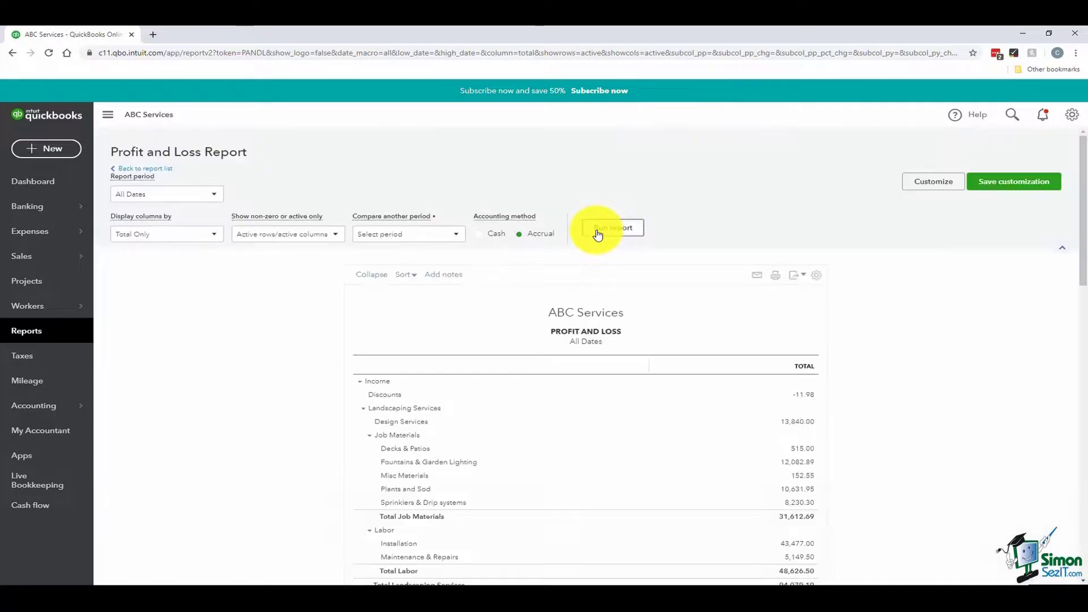
scroll(598, 235, down, 2)
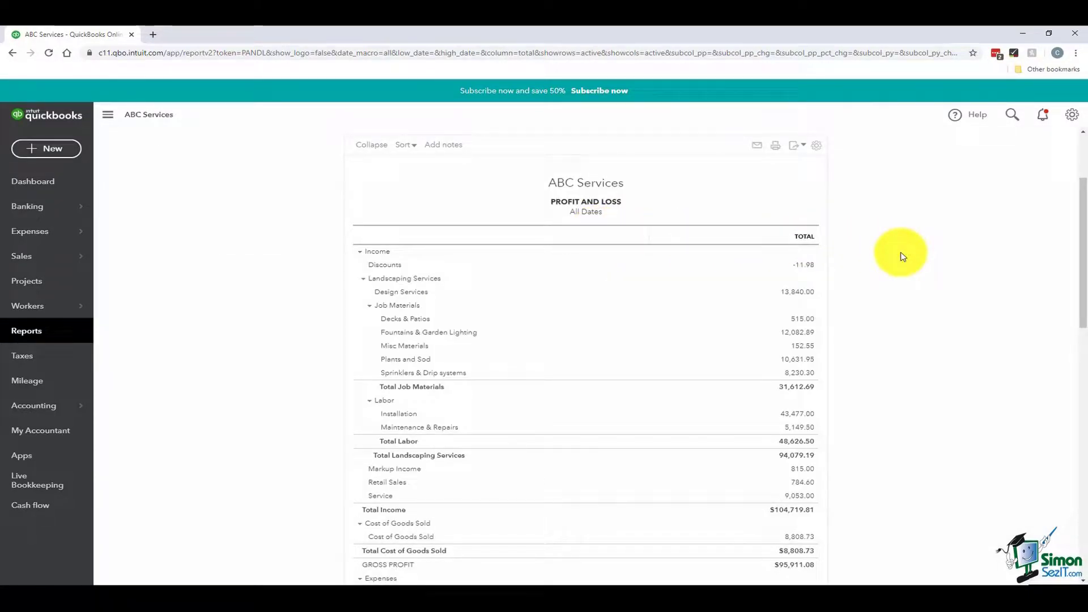
click(48, 338)
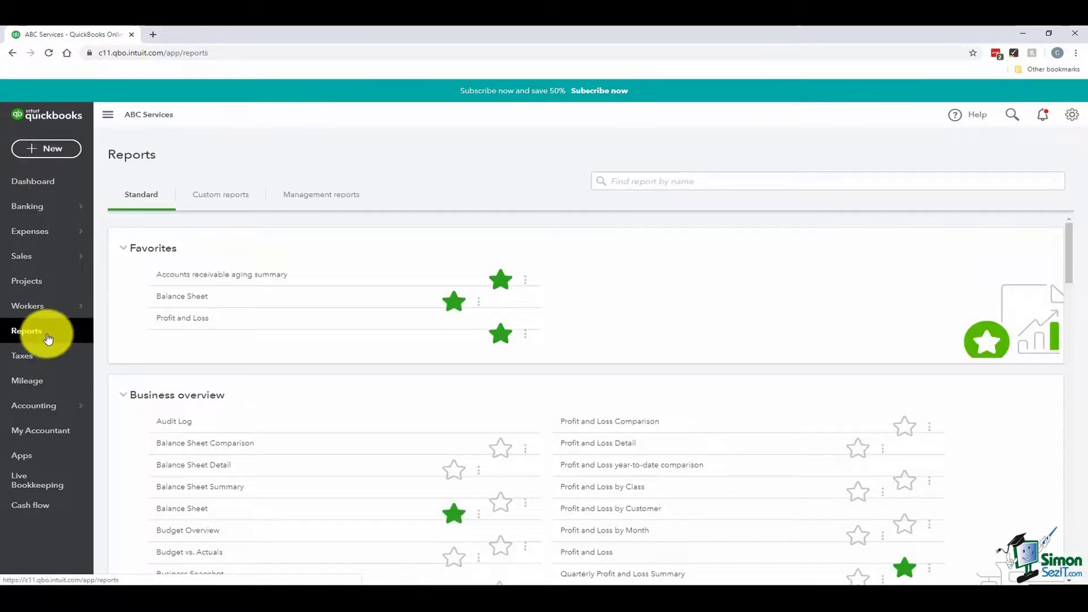
Step: Run the online Balance Sheet for All Dates: bank accounts $105,462.75, receivables $35,810.02
click(191, 372)
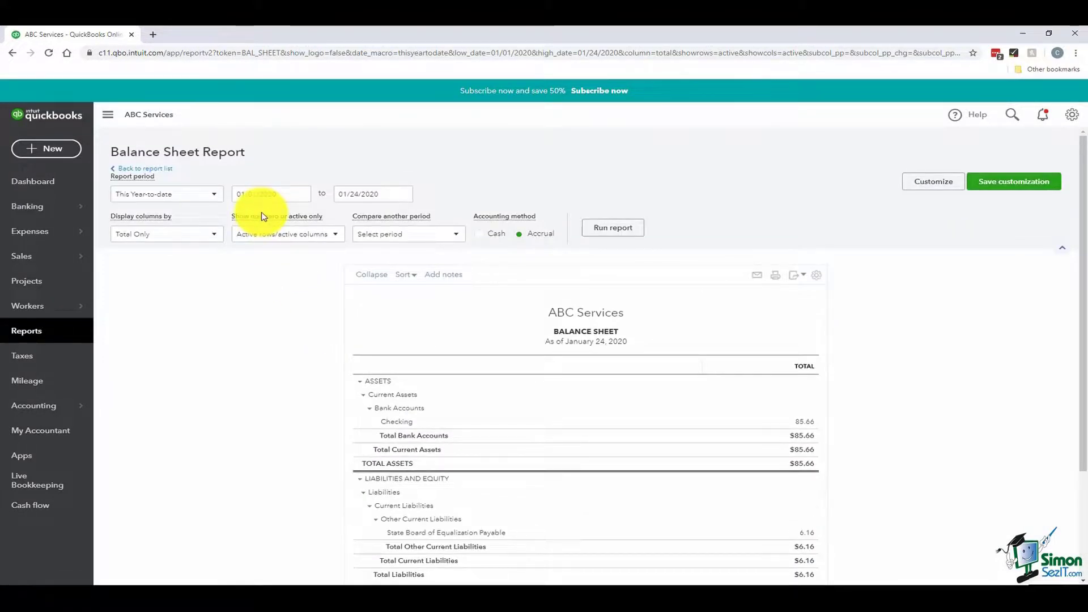
click(214, 194)
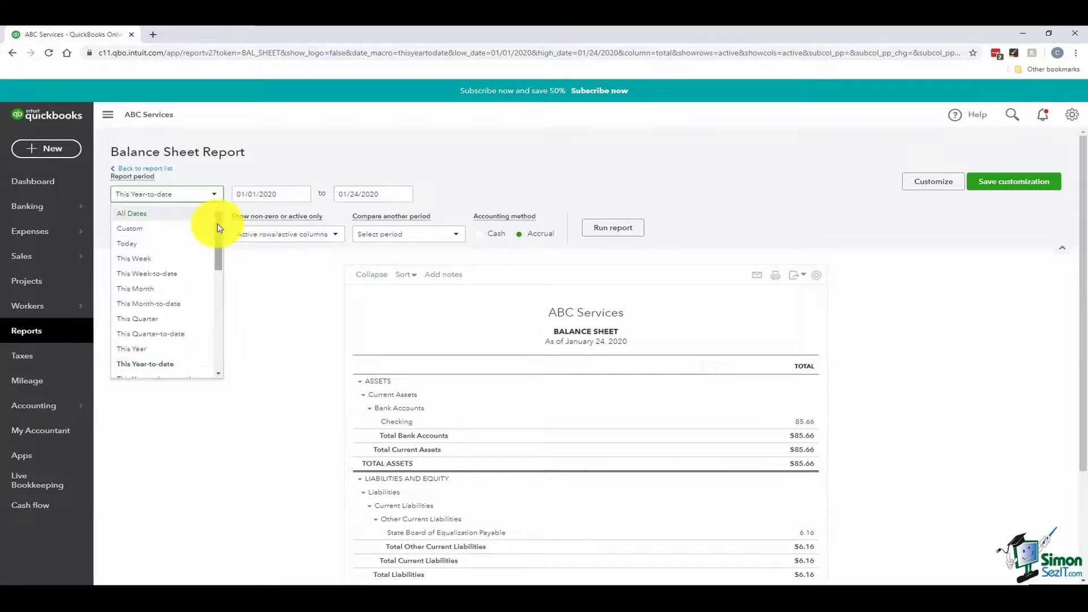
click(156, 217)
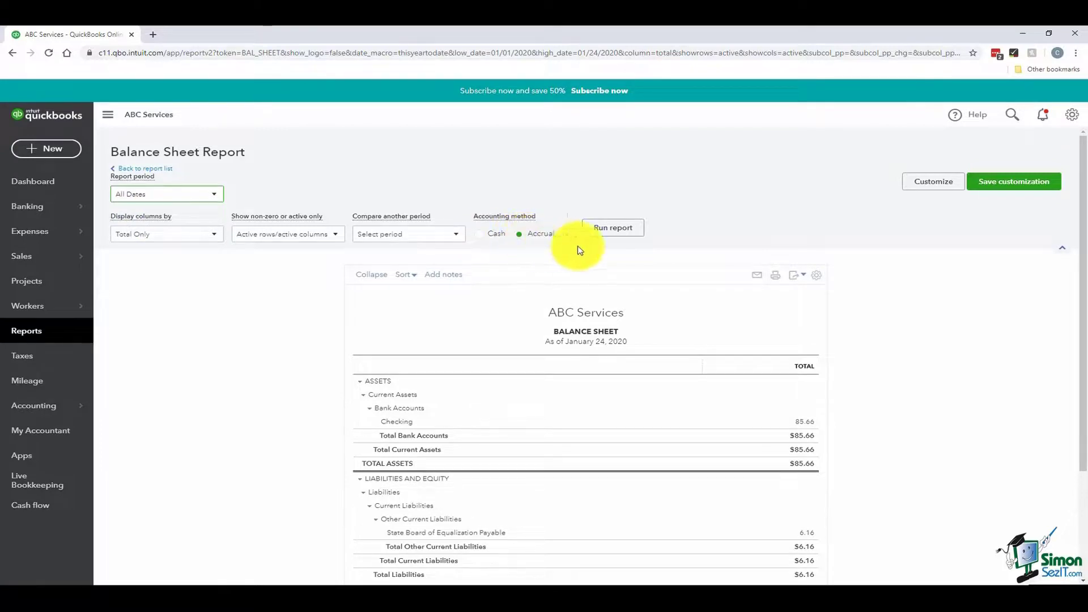
click(622, 230)
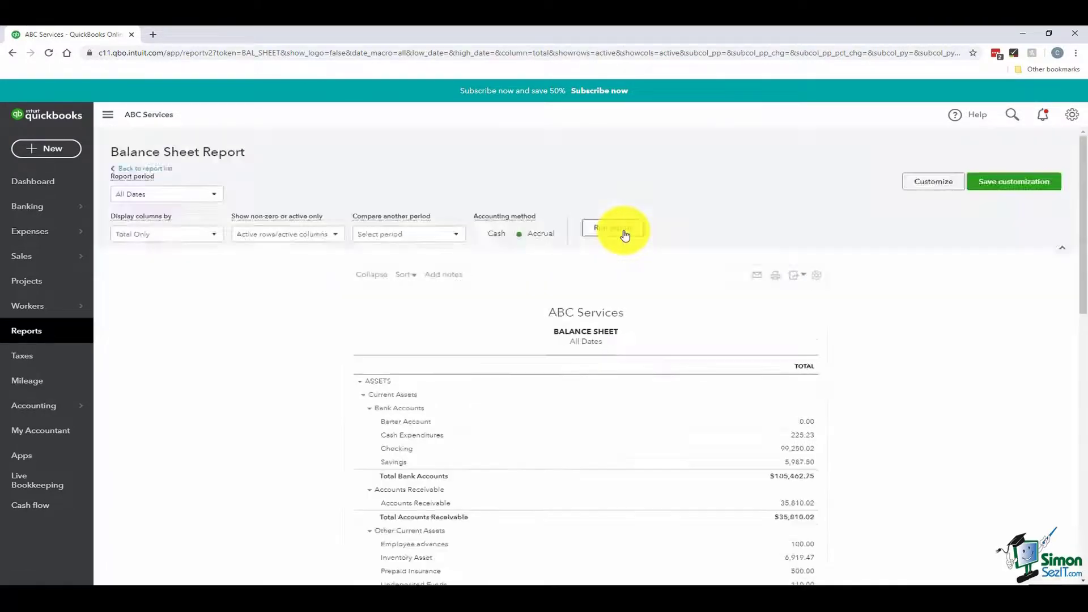